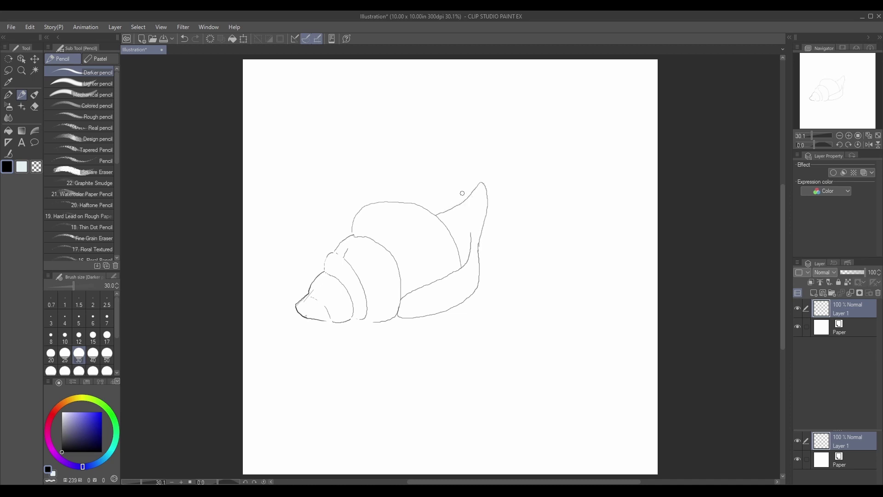
# Add a new layer above the pencil sketch and lower the sketch layer's opacity to 50%
pyautogui.click(813, 293)
pyautogui.click(841, 330)
pyautogui.click(853, 272)
pyautogui.click(844, 309)
pyautogui.click(842, 328)
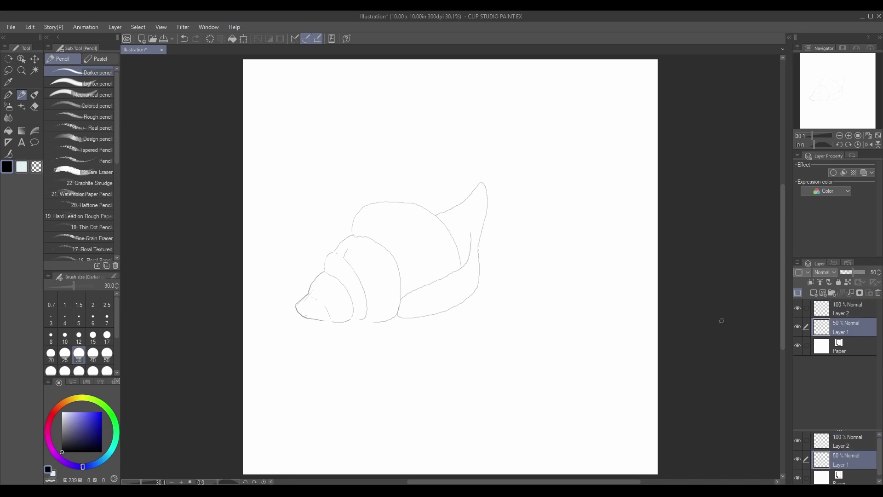
# Transform the shell sketch, enlarging and repositioning it to span nearly the full width of the canvas
pyautogui.click(32, 25)
pyautogui.hotkey('ctrl', 't')
pyautogui.moveTo(487, 324); pyautogui.dragTo(626, 424)
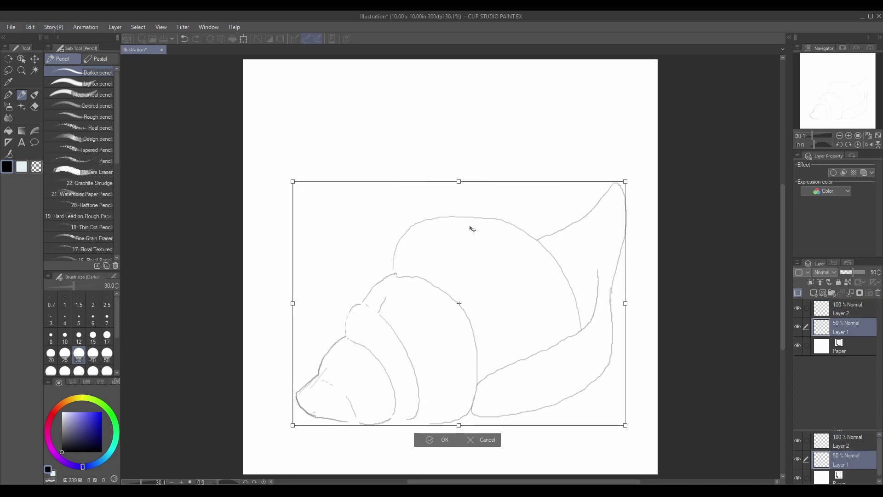
pyautogui.moveTo(471, 228); pyautogui.dragTo(472, 159)
pyautogui.moveTo(628, 355); pyautogui.dragTo(681, 393)
pyautogui.moveTo(601, 301); pyautogui.dragTo(566, 333)
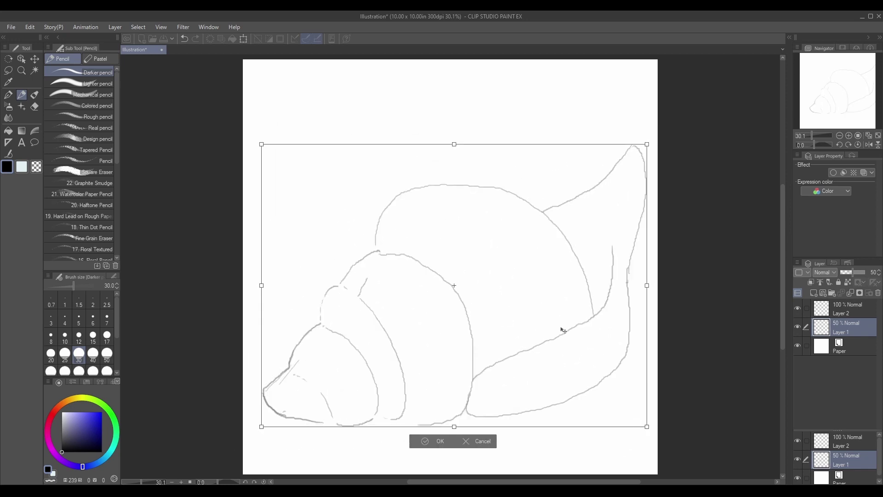
pyautogui.press('Return')
# Ink the shell's tip and smaller whorls on Layer 2 in black with the G-pen, following the faded sketch
pyautogui.click(860, 306)
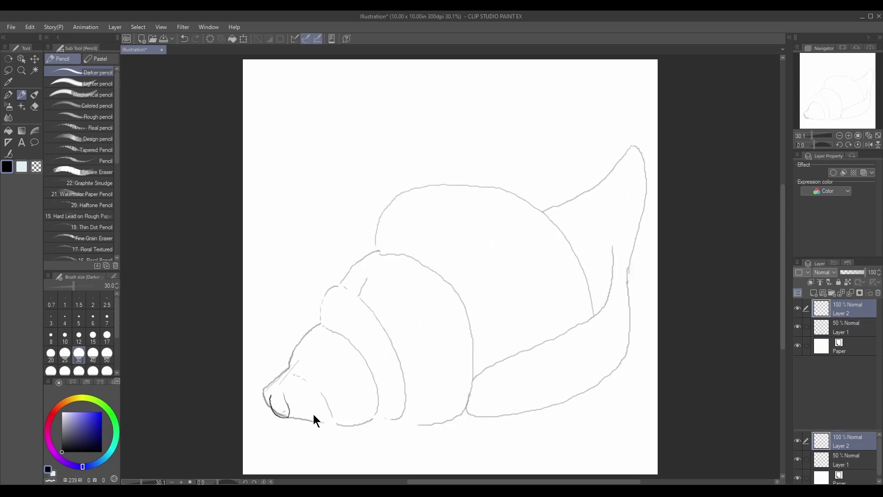
pyautogui.hotkey('ctrl', 'z')
pyautogui.press('p')
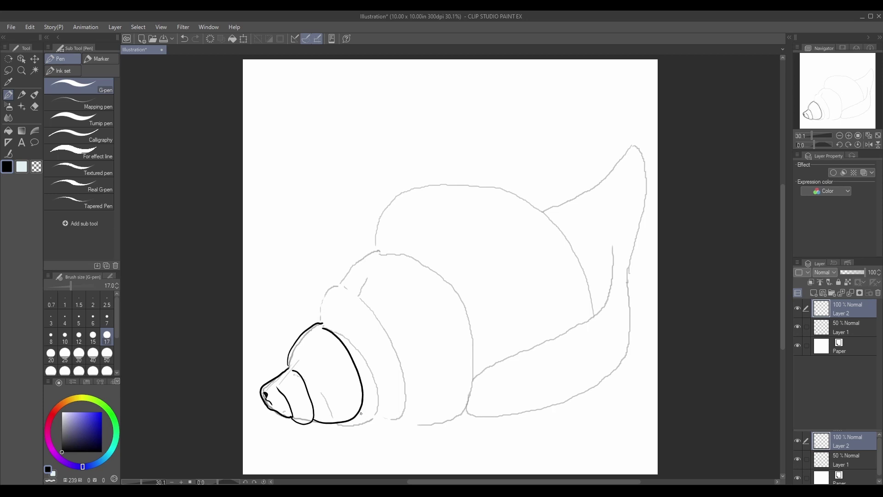
pyautogui.moveTo(392, 418)
pyautogui.mouseDown()
pyautogui.moveTo(414, 335)
pyautogui.moveTo(338, 276)
pyautogui.mouseUp()
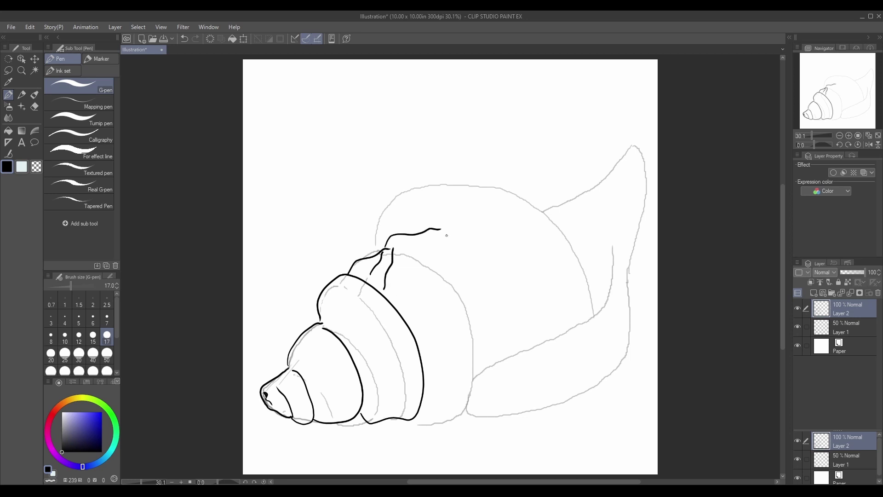
pyautogui.moveTo(468, 380); pyautogui.dragTo(450, 415)
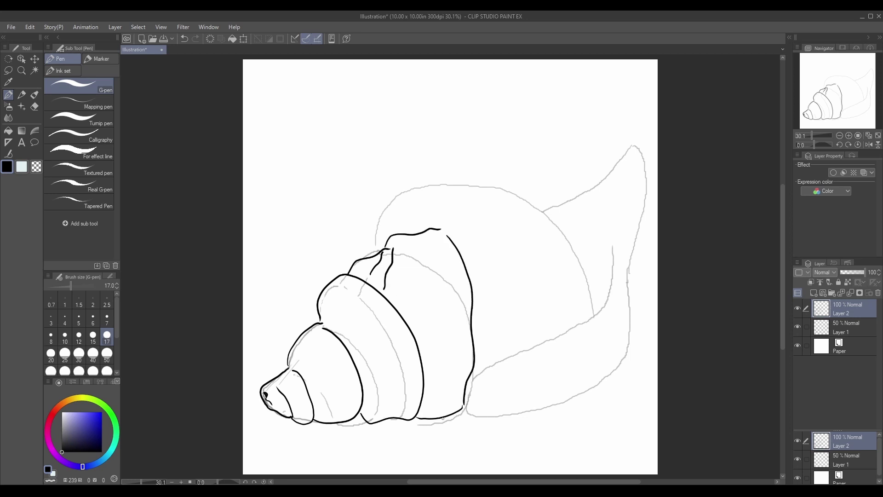
# Ink the large body whorl and the flared, pointed lip of the shell, and hide the sketch layer
pyautogui.moveTo(398, 230)
pyautogui.mouseDown()
pyautogui.moveTo(542, 233)
pyautogui.moveTo(579, 322)
pyautogui.mouseUp()
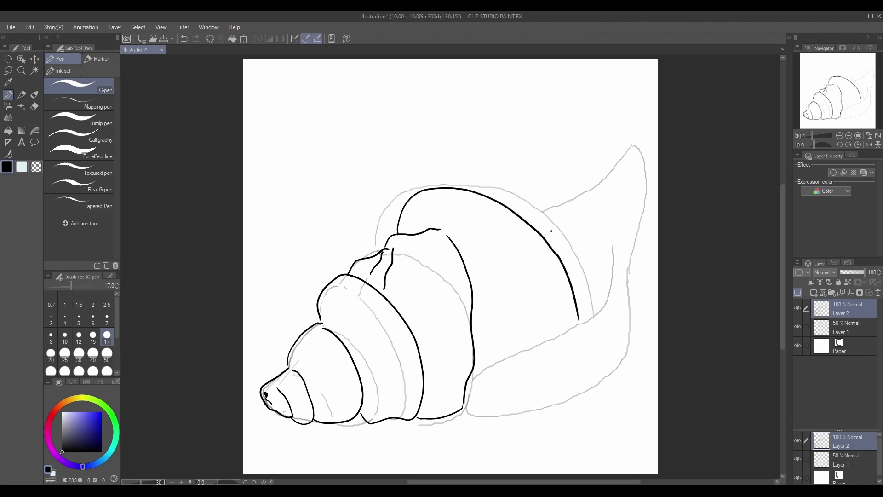
pyautogui.hotkey('ctrl', 'z')
pyautogui.moveTo(400, 234)
pyautogui.mouseDown()
pyautogui.moveTo(425, 196)
pyautogui.moveTo(525, 203)
pyautogui.moveTo(574, 268)
pyautogui.moveTo(577, 321)
pyautogui.mouseUp()
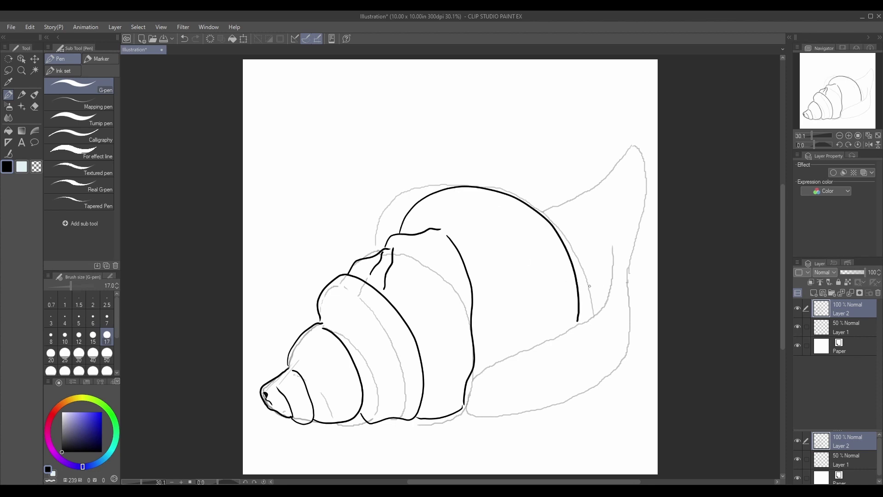
pyautogui.moveTo(540, 215)
pyautogui.mouseDown()
pyautogui.moveTo(632, 143)
pyautogui.moveTo(643, 211)
pyautogui.moveTo(628, 310)
pyautogui.moveTo(568, 396)
pyautogui.moveTo(474, 400)
pyautogui.moveTo(479, 368)
pyautogui.moveTo(560, 337)
pyautogui.moveTo(601, 305)
pyautogui.moveTo(589, 236)
pyautogui.mouseUp()
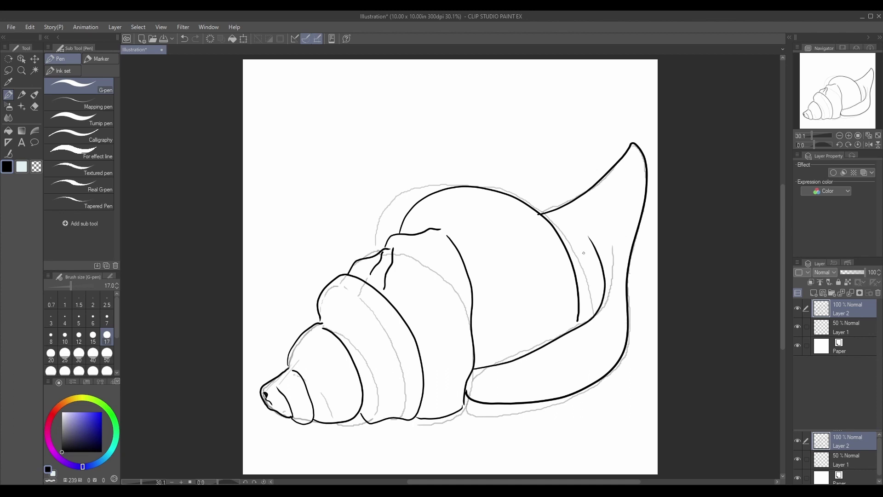
pyautogui.click(797, 328)
# Choose the Gouache brush with a light tan colour and add a new painting layer beneath the line art
pyautogui.click(58, 406)
pyautogui.click(72, 434)
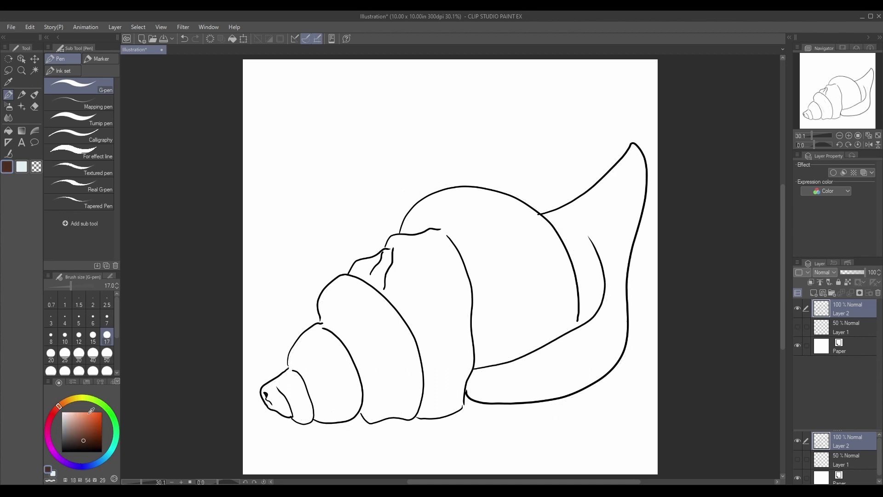
pyautogui.click(35, 95)
pyautogui.click(70, 424)
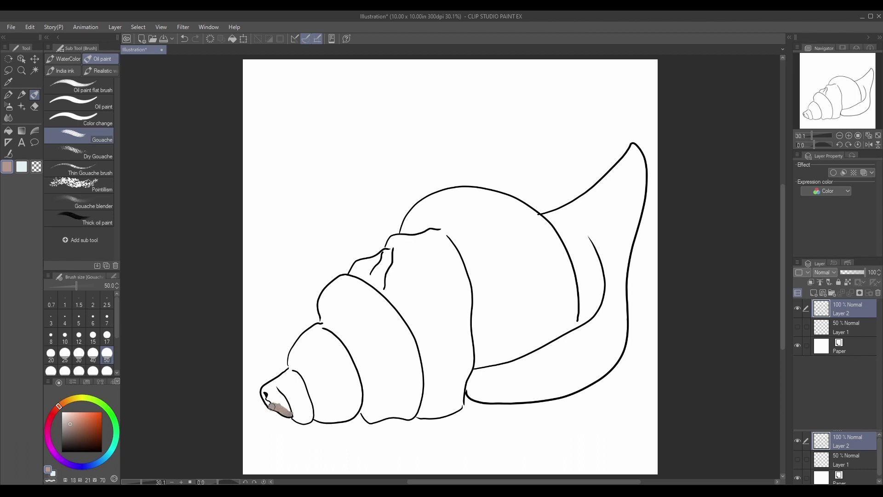
pyautogui.hotkey('ctrl', 'z')
pyautogui.click(804, 333)
pyautogui.click(68, 416)
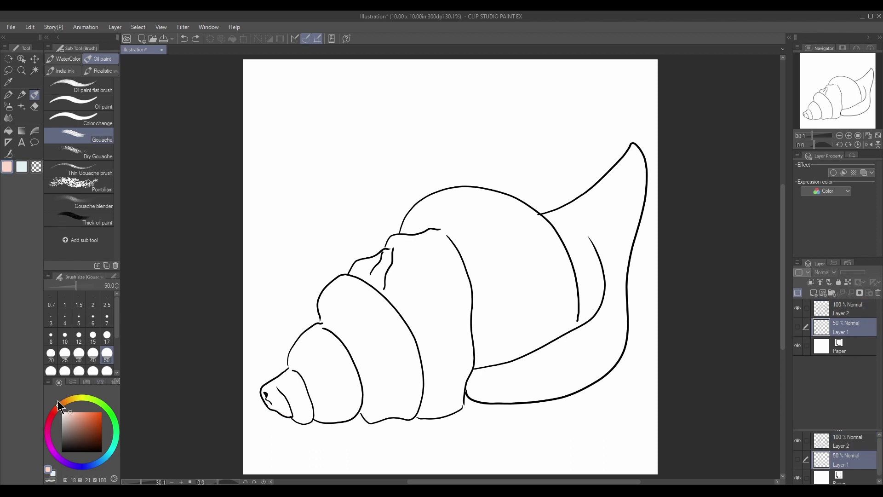
pyautogui.click(70, 399)
pyautogui.click(70, 419)
pyautogui.click(813, 294)
# Try colour test strokes on the shell, undo them, and set a golden yellow paint colour of H 45, S 47, V 91
pyautogui.moveTo(375, 356); pyautogui.dragTo(397, 346)
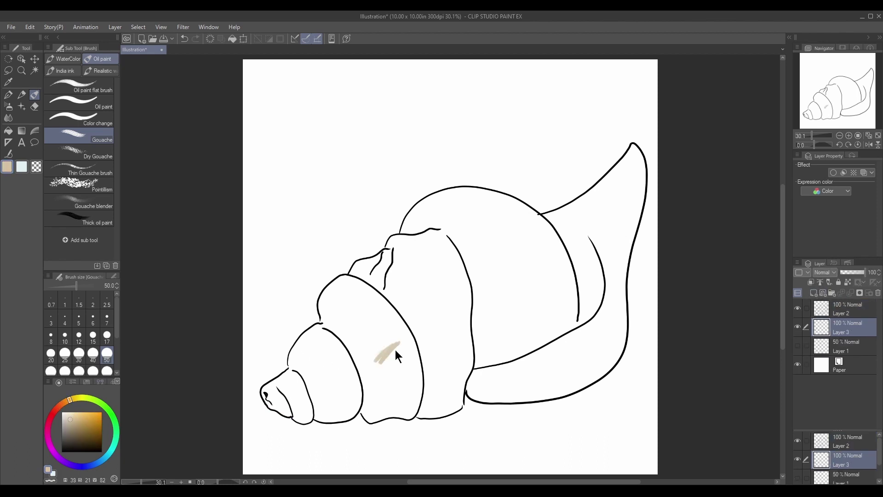
pyautogui.moveTo(471, 329); pyautogui.dragTo(479, 342)
pyautogui.hotkey('ctrl', 'z')
pyautogui.click(72, 399)
pyautogui.moveTo(456, 301); pyautogui.dragTo(488, 304)
pyautogui.hotkey('ctrl', 'z')
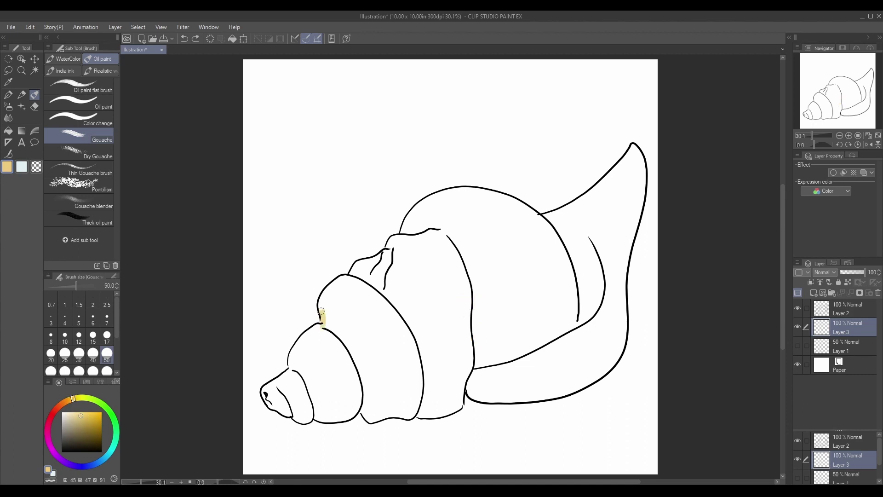
# Paint the golden yellow base on the middle whorls and around the large whorl's curve, using brush size 120 for the broad areas
pyautogui.moveTo(321, 312)
pyautogui.mouseDown()
pyautogui.moveTo(325, 290)
pyautogui.moveTo(351, 274)
pyautogui.moveTo(437, 377)
pyautogui.mouseUp()
pyautogui.scroll(-1, 121, 335)
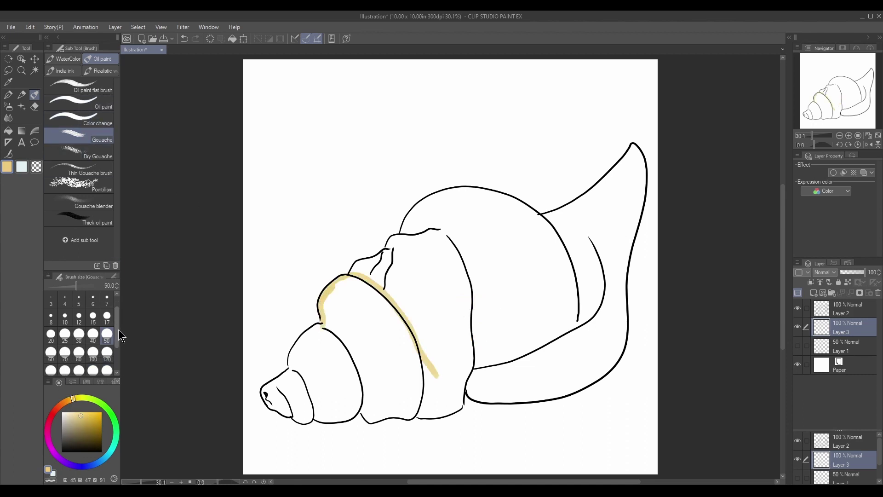
pyautogui.scroll(-1, 120, 336)
pyautogui.click(106, 346)
pyautogui.moveTo(452, 262)
pyautogui.mouseDown()
pyautogui.moveTo(396, 327)
pyautogui.moveTo(401, 276)
pyautogui.moveTo(356, 272)
pyautogui.moveTo(388, 251)
pyautogui.moveTo(334, 308)
pyautogui.moveTo(356, 277)
pyautogui.moveTo(343, 322)
pyautogui.moveTo(335, 312)
pyautogui.moveTo(361, 339)
pyautogui.moveTo(410, 357)
pyautogui.moveTo(378, 274)
pyautogui.moveTo(396, 253)
pyautogui.moveTo(394, 239)
pyautogui.moveTo(433, 229)
pyautogui.moveTo(394, 240)
pyautogui.moveTo(421, 209)
pyautogui.moveTo(545, 250)
pyautogui.mouseUp()
pyautogui.click(474, 256)
pyautogui.moveTo(410, 218)
pyautogui.mouseDown()
pyautogui.moveTo(486, 193)
pyautogui.moveTo(573, 296)
pyautogui.mouseUp()
pyautogui.moveTo(505, 205); pyautogui.dragTo(581, 340)
pyautogui.moveTo(541, 216)
pyautogui.mouseDown()
pyautogui.moveTo(588, 201)
pyautogui.moveTo(577, 199)
pyautogui.moveTo(611, 222)
pyautogui.moveTo(551, 218)
pyautogui.moveTo(600, 187)
pyautogui.moveTo(633, 146)
pyautogui.moveTo(600, 301)
pyautogui.mouseUp()
pyautogui.hotkey('ctrl', 'z')
pyautogui.hotkey('ctrl', 'z')
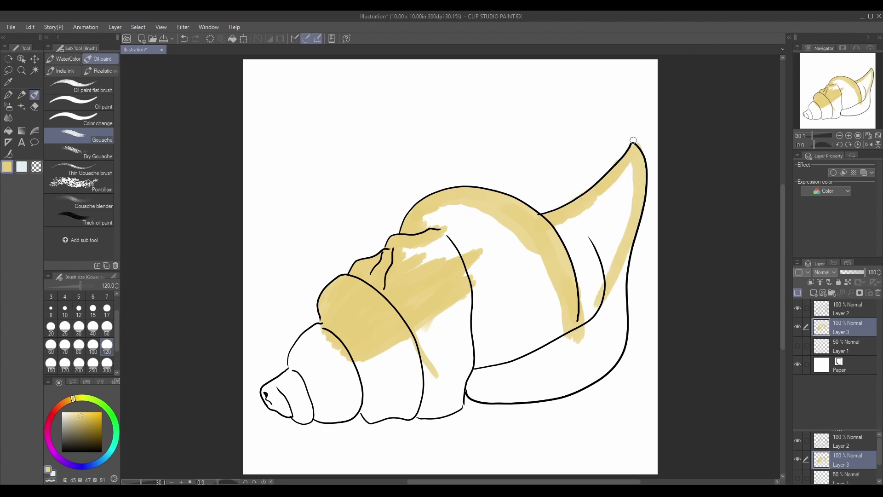
# Fill the flared lip and the remaining whorls with the golden yellow base, and lock the layer's transparent pixels
pyautogui.moveTo(638, 147)
pyautogui.mouseDown()
pyautogui.moveTo(591, 322)
pyautogui.moveTo(623, 175)
pyautogui.moveTo(581, 235)
pyautogui.moveTo(601, 199)
pyautogui.moveTo(586, 265)
pyautogui.moveTo(621, 295)
pyautogui.moveTo(562, 380)
pyautogui.mouseUp()
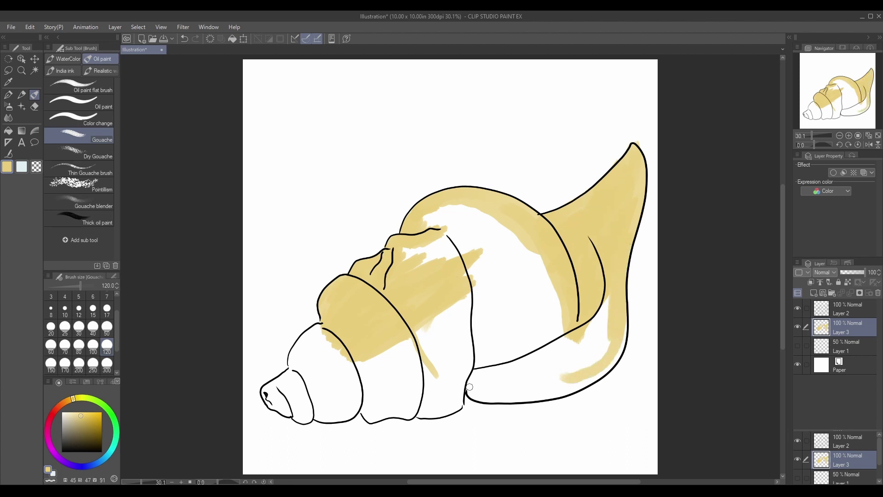
pyautogui.moveTo(470, 387)
pyautogui.mouseDown()
pyautogui.moveTo(527, 394)
pyautogui.moveTo(586, 379)
pyautogui.moveTo(621, 333)
pyautogui.mouseUp()
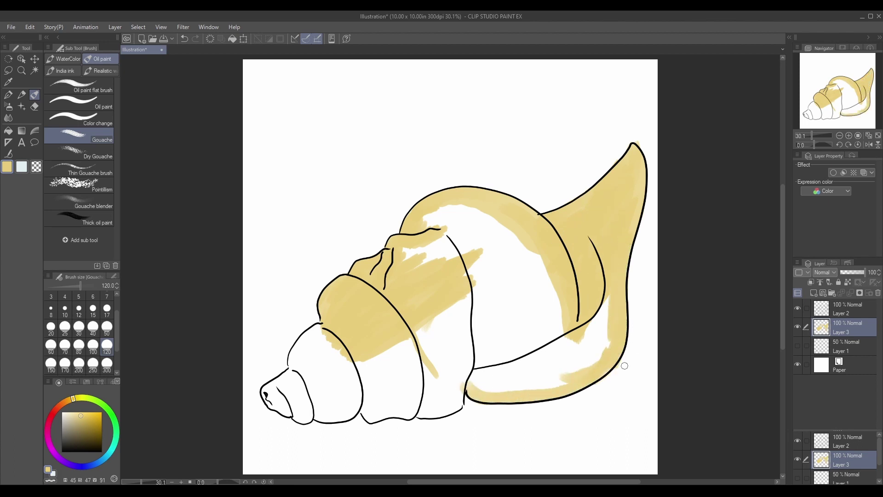
pyautogui.moveTo(426, 258)
pyautogui.mouseDown()
pyautogui.moveTo(435, 244)
pyautogui.moveTo(467, 256)
pyautogui.moveTo(424, 232)
pyautogui.moveTo(478, 209)
pyautogui.mouseUp()
pyautogui.moveTo(481, 287)
pyautogui.mouseDown()
pyautogui.moveTo(495, 388)
pyautogui.moveTo(489, 292)
pyautogui.moveTo(546, 266)
pyautogui.moveTo(506, 366)
pyautogui.moveTo(524, 306)
pyautogui.moveTo(534, 382)
pyautogui.moveTo(603, 322)
pyautogui.moveTo(520, 363)
pyautogui.moveTo(536, 388)
pyautogui.mouseUp()
pyautogui.moveTo(349, 328)
pyautogui.mouseDown()
pyautogui.moveTo(306, 338)
pyautogui.moveTo(269, 394)
pyautogui.moveTo(282, 404)
pyautogui.moveTo(277, 390)
pyautogui.moveTo(294, 410)
pyautogui.moveTo(410, 413)
pyautogui.moveTo(378, 415)
pyautogui.moveTo(371, 354)
pyautogui.moveTo(392, 387)
pyautogui.moveTo(418, 337)
pyautogui.moveTo(421, 378)
pyautogui.moveTo(435, 348)
pyautogui.moveTo(457, 355)
pyautogui.moveTo(438, 295)
pyautogui.moveTo(462, 384)
pyautogui.moveTo(468, 325)
pyautogui.moveTo(455, 407)
pyautogui.moveTo(430, 370)
pyautogui.moveTo(441, 389)
pyautogui.moveTo(451, 377)
pyautogui.moveTo(304, 393)
pyautogui.moveTo(291, 384)
pyautogui.moveTo(315, 335)
pyautogui.moveTo(305, 341)
pyautogui.moveTo(350, 349)
pyautogui.moveTo(308, 410)
pyautogui.moveTo(315, 382)
pyautogui.moveTo(354, 380)
pyautogui.moveTo(331, 372)
pyautogui.mouseUp()
pyautogui.click(848, 282)
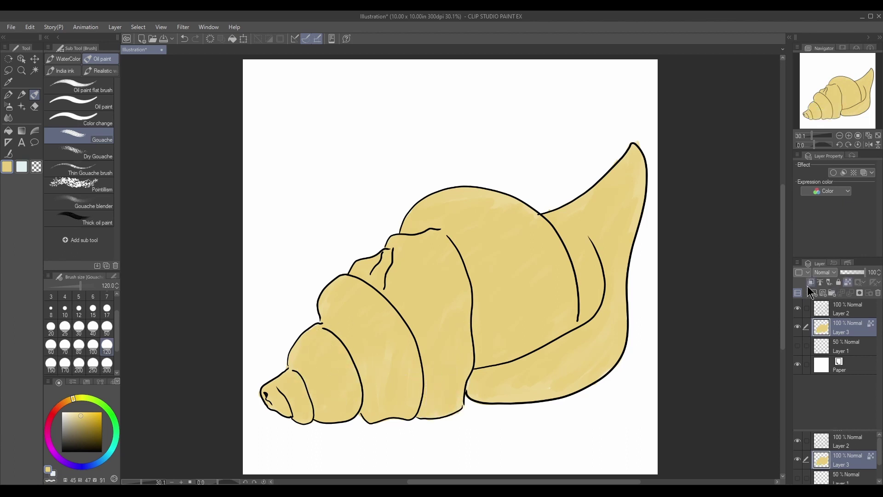
# Paint reddish-orange patches in H 19, S 64, V 80 on the two whorls behind the shell's tip
pyautogui.click(59, 406)
pyautogui.click(76, 424)
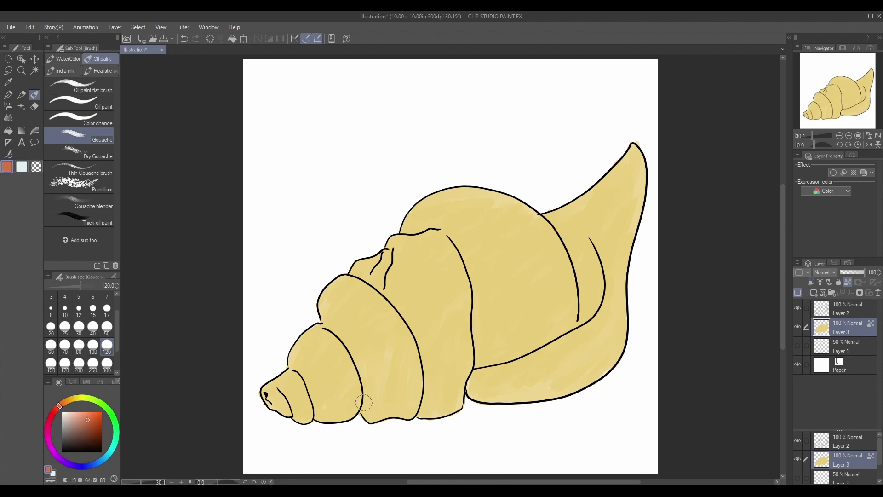
pyautogui.moveTo(318, 369)
pyautogui.mouseDown()
pyautogui.moveTo(346, 358)
pyautogui.moveTo(355, 411)
pyautogui.moveTo(341, 413)
pyautogui.moveTo(325, 373)
pyautogui.moveTo(344, 417)
pyautogui.moveTo(333, 373)
pyautogui.moveTo(326, 379)
pyautogui.moveTo(348, 366)
pyautogui.moveTo(355, 413)
pyautogui.moveTo(360, 393)
pyautogui.mouseUp()
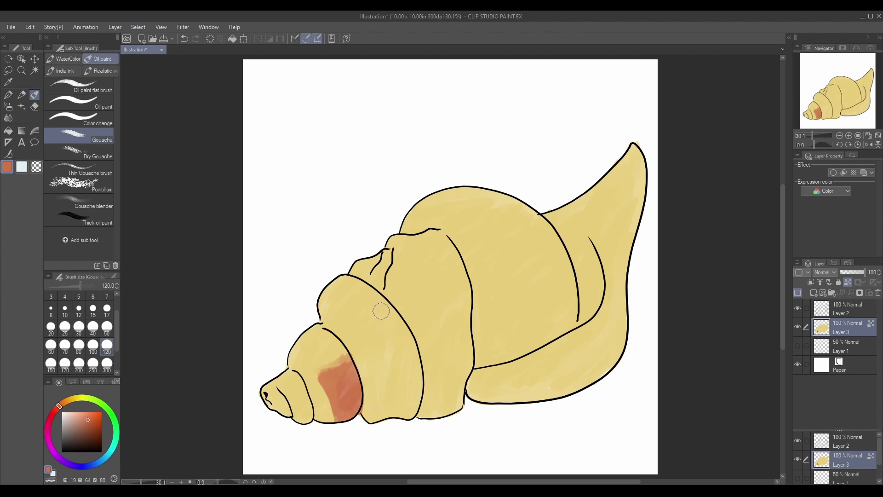
pyautogui.moveTo(369, 290)
pyautogui.mouseDown()
pyautogui.moveTo(408, 353)
pyautogui.moveTo(384, 367)
pyautogui.moveTo(347, 324)
pyautogui.moveTo(366, 307)
pyautogui.moveTo(405, 347)
pyautogui.moveTo(359, 335)
pyautogui.moveTo(362, 313)
pyautogui.moveTo(384, 335)
pyautogui.moveTo(343, 323)
pyautogui.mouseUp()
pyautogui.click(798, 327)
pyautogui.click(798, 327)
pyautogui.moveTo(387, 348)
pyautogui.mouseDown()
pyautogui.moveTo(407, 338)
pyautogui.moveTo(395, 314)
pyautogui.moveTo(372, 309)
pyautogui.moveTo(379, 317)
pyautogui.moveTo(384, 305)
pyautogui.moveTo(415, 325)
pyautogui.moveTo(395, 295)
pyautogui.mouseUp()
# Refine the orange patches with sampled colours, and add more orange at the large whorl's base and along the underside of the tip
pyautogui.keyDown('alt'); pyautogui.click(428, 336); pyautogui.keyUp('alt')
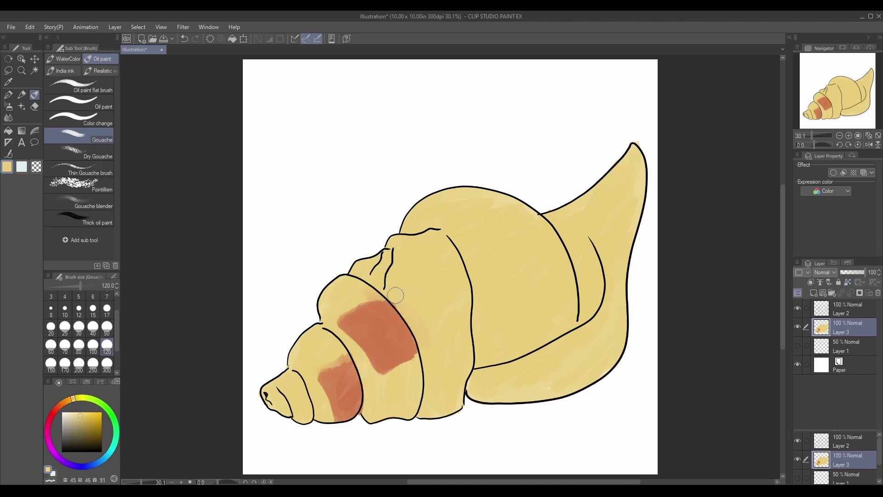
pyautogui.keyDown('alt'); pyautogui.click(391, 341); pyautogui.keyUp('alt')
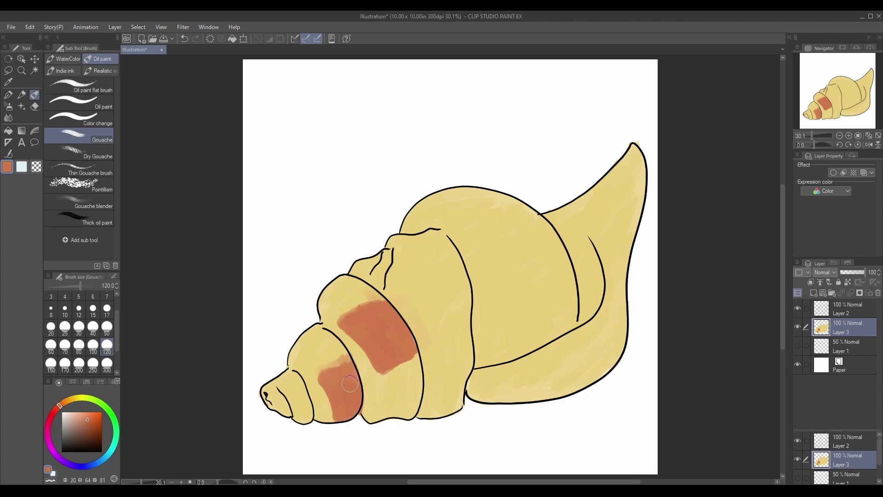
pyautogui.moveTo(327, 378); pyautogui.dragTo(345, 359)
pyautogui.moveTo(432, 392)
pyautogui.mouseDown()
pyautogui.moveTo(429, 371)
pyautogui.moveTo(459, 379)
pyautogui.moveTo(460, 397)
pyautogui.moveTo(424, 415)
pyautogui.moveTo(431, 391)
pyautogui.moveTo(449, 403)
pyautogui.moveTo(429, 376)
pyautogui.moveTo(447, 382)
pyautogui.moveTo(419, 414)
pyautogui.moveTo(464, 404)
pyautogui.mouseUp()
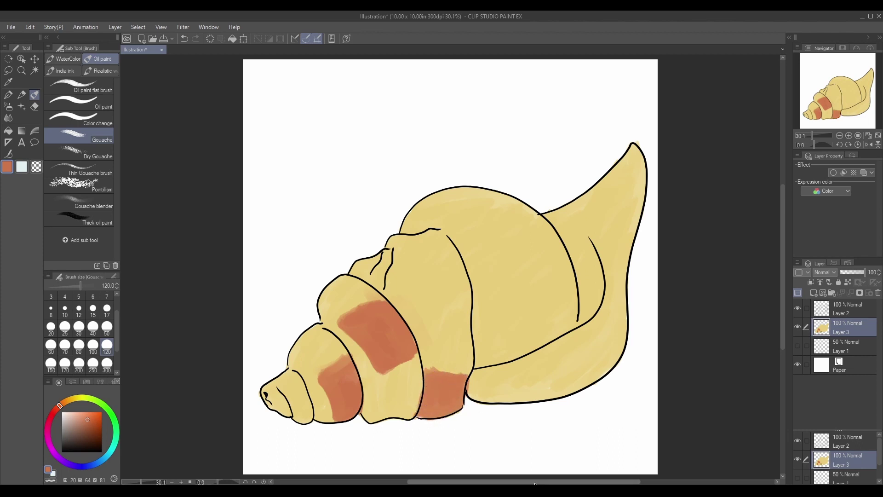
pyautogui.moveTo(310, 416)
pyautogui.mouseDown()
pyautogui.moveTo(270, 401)
pyautogui.moveTo(278, 404)
pyautogui.mouseUp()
# Paint pale cream highlights in H 45, S 23, V 90 over the upper whorls and lip, and touch up the lip's edge with sampled yellow
pyautogui.click(73, 399)
pyautogui.click(71, 416)
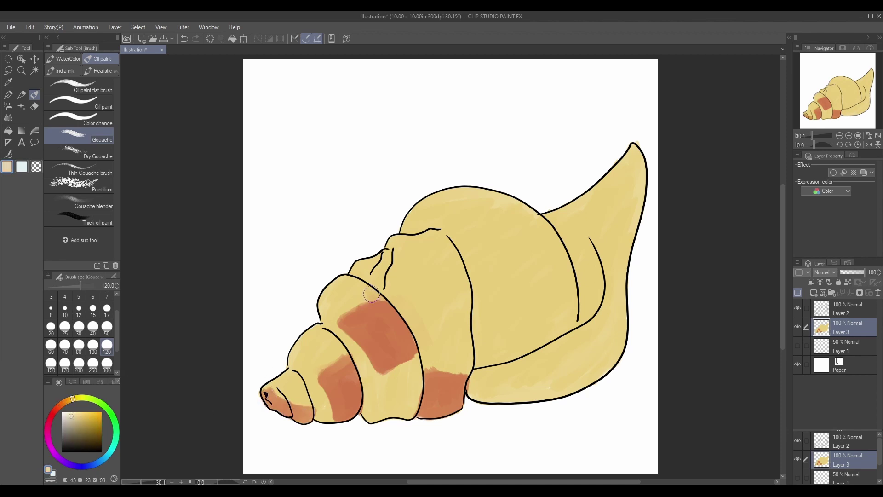
pyautogui.moveTo(405, 255)
pyautogui.mouseDown()
pyautogui.moveTo(376, 275)
pyautogui.moveTo(439, 237)
pyautogui.moveTo(400, 276)
pyautogui.moveTo(445, 306)
pyautogui.moveTo(459, 330)
pyautogui.moveTo(459, 267)
pyautogui.moveTo(458, 319)
pyautogui.moveTo(431, 260)
pyautogui.moveTo(445, 270)
pyautogui.moveTo(419, 232)
pyautogui.mouseUp()
pyautogui.moveTo(523, 232)
pyautogui.mouseDown()
pyautogui.moveTo(472, 194)
pyautogui.moveTo(426, 205)
pyautogui.moveTo(409, 225)
pyautogui.moveTo(459, 231)
pyautogui.moveTo(449, 230)
pyautogui.moveTo(486, 264)
pyautogui.moveTo(450, 206)
pyautogui.moveTo(512, 236)
pyautogui.moveTo(525, 225)
pyautogui.moveTo(531, 277)
pyautogui.mouseUp()
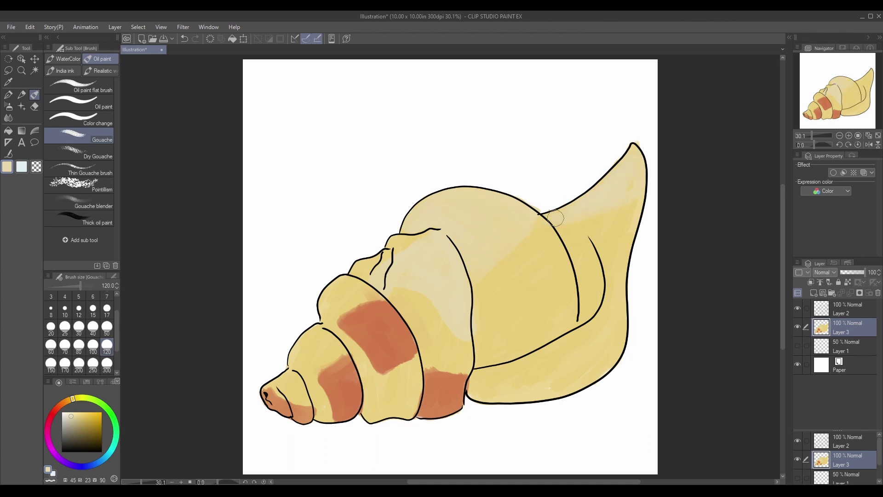
pyautogui.keyDown('alt'); pyautogui.click(621, 267); pyautogui.keyUp('alt')
pyautogui.moveTo(633, 233); pyautogui.dragTo(641, 208)
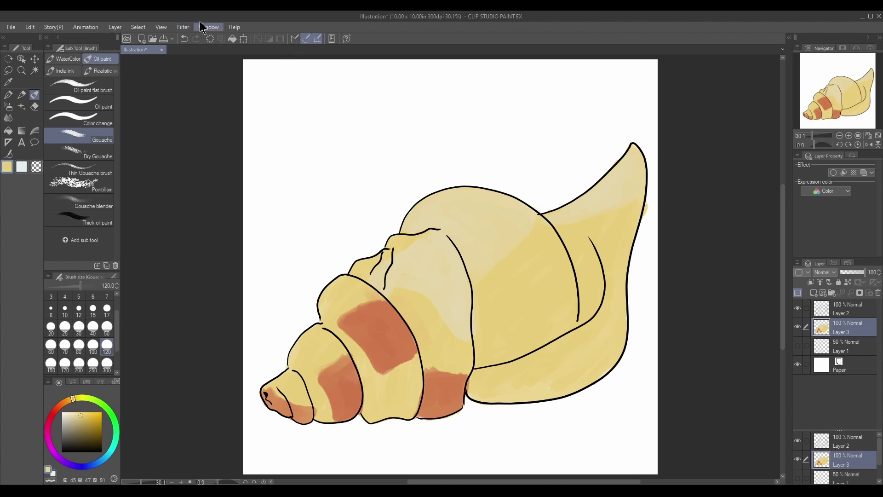
pyautogui.click(189, 28)
pyautogui.click(284, 61)
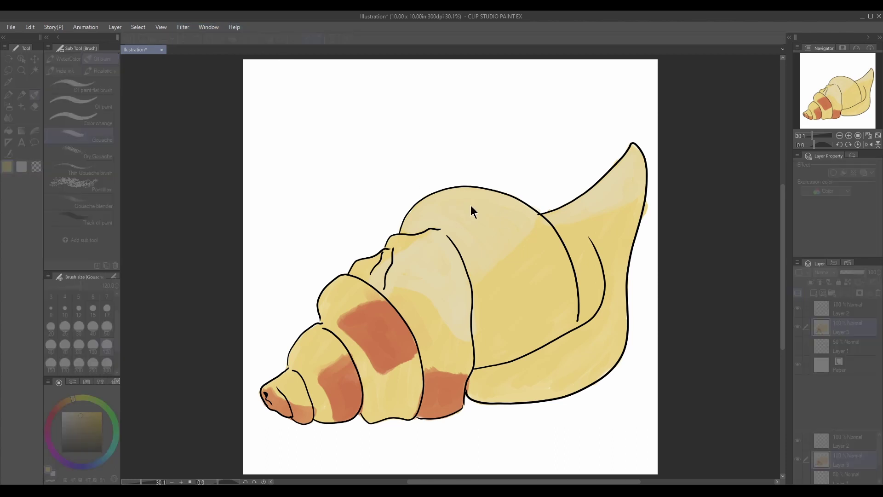
pyautogui.click(688, 210)
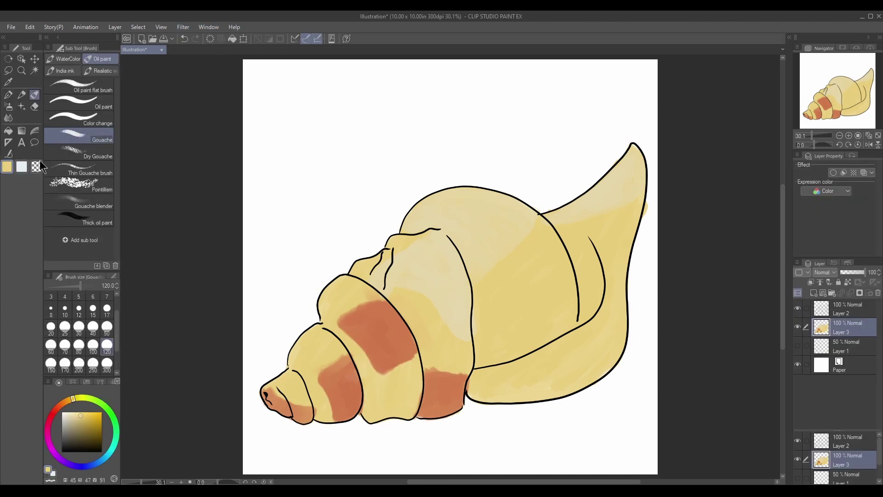
# Paint shadows in dark brown H 31, S 43, V 25 along the shell's opening and down the lower flared lip
pyautogui.click(75, 433)
pyautogui.moveTo(75, 432); pyautogui.dragTo(79, 442)
pyautogui.click(65, 402)
pyautogui.moveTo(484, 368); pyautogui.dragTo(545, 341)
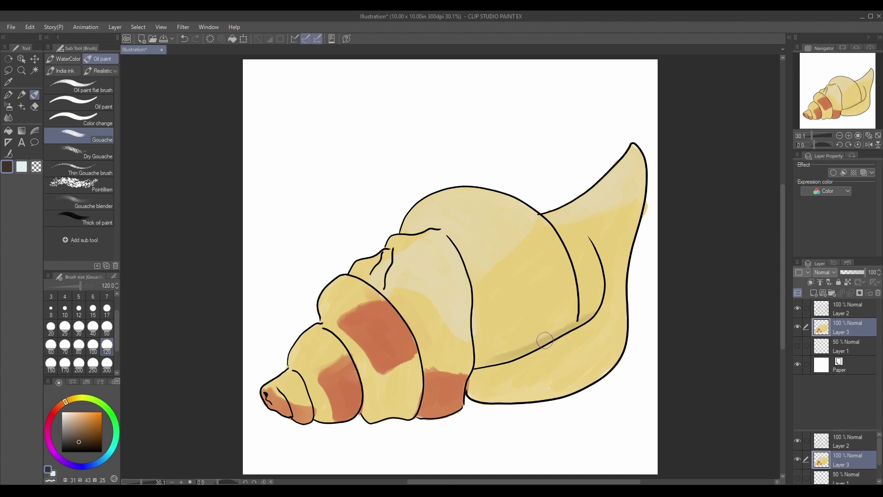
pyautogui.moveTo(598, 248); pyautogui.dragTo(560, 340)
pyautogui.moveTo(611, 259)
pyautogui.mouseDown()
pyautogui.moveTo(611, 293)
pyautogui.moveTo(474, 382)
pyautogui.moveTo(576, 339)
pyautogui.moveTo(600, 307)
pyautogui.moveTo(615, 344)
pyautogui.mouseUp()
pyautogui.moveTo(621, 274); pyautogui.dragTo(473, 386)
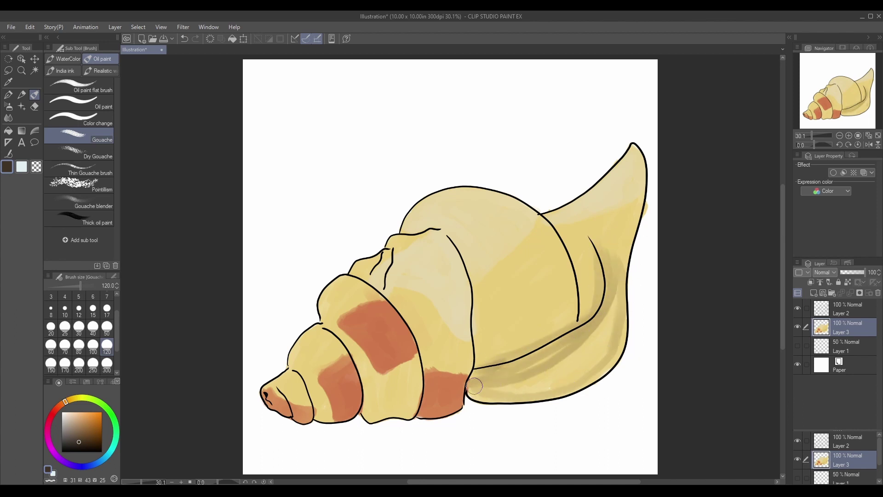
# Deepen and blend the shadow across the lower lip using brown tones sampled from the painting
pyautogui.moveTo(618, 341)
pyautogui.mouseDown()
pyautogui.moveTo(492, 396)
pyautogui.moveTo(575, 348)
pyautogui.moveTo(624, 291)
pyautogui.moveTo(494, 398)
pyautogui.moveTo(624, 338)
pyautogui.moveTo(541, 400)
pyautogui.moveTo(609, 328)
pyautogui.moveTo(488, 389)
pyautogui.moveTo(571, 390)
pyautogui.moveTo(612, 326)
pyautogui.moveTo(516, 394)
pyautogui.moveTo(555, 389)
pyautogui.mouseUp()
pyautogui.keyDown('alt'); pyautogui.click(543, 391); pyautogui.keyUp('alt')
pyautogui.moveTo(613, 316)
pyautogui.mouseDown()
pyautogui.moveTo(622, 317)
pyautogui.moveTo(595, 373)
pyautogui.moveTo(627, 270)
pyautogui.moveTo(632, 284)
pyautogui.mouseUp()
pyautogui.keyDown('alt'); pyautogui.click(486, 391); pyautogui.keyUp('alt')
pyautogui.moveTo(486, 390)
pyautogui.mouseDown()
pyautogui.moveTo(471, 389)
pyautogui.moveTo(571, 329)
pyautogui.mouseUp()
# Shade the large whorl's base with sampled brown at brush size 50, and darken its underside and the lip's lower edge with H 40, S 32, V 33
pyautogui.click(107, 327)
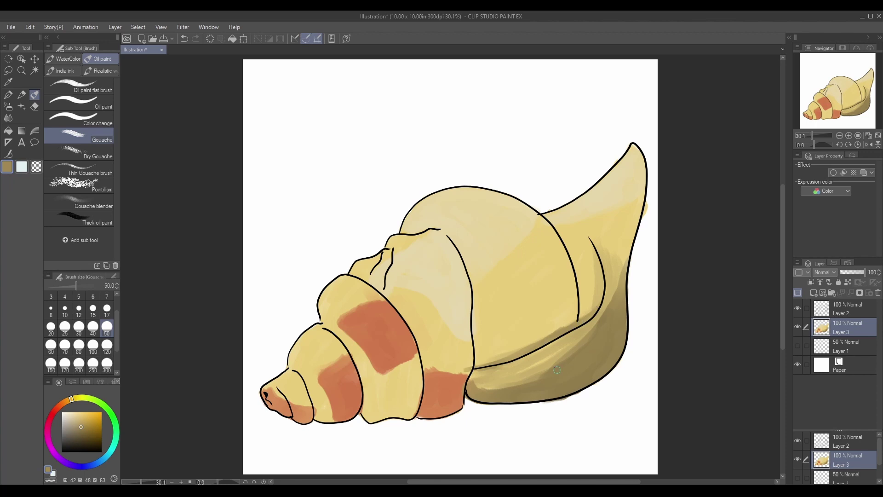
pyautogui.keyDown('alt'); pyautogui.click(466, 371); pyautogui.keyUp('alt')
pyautogui.keyDown('alt'); pyautogui.click(476, 387); pyautogui.keyUp('alt')
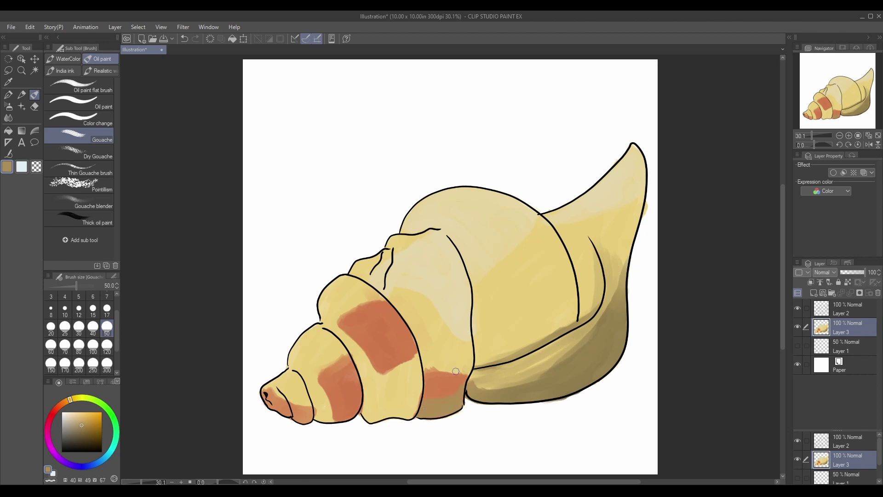
pyautogui.click(75, 438)
pyautogui.moveTo(420, 415)
pyautogui.mouseDown()
pyautogui.moveTo(447, 412)
pyautogui.moveTo(419, 416)
pyautogui.moveTo(441, 414)
pyautogui.moveTo(462, 397)
pyautogui.mouseUp()
pyautogui.moveTo(472, 396)
pyautogui.mouseDown()
pyautogui.moveTo(547, 399)
pyautogui.moveTo(591, 380)
pyautogui.moveTo(621, 352)
pyautogui.mouseUp()
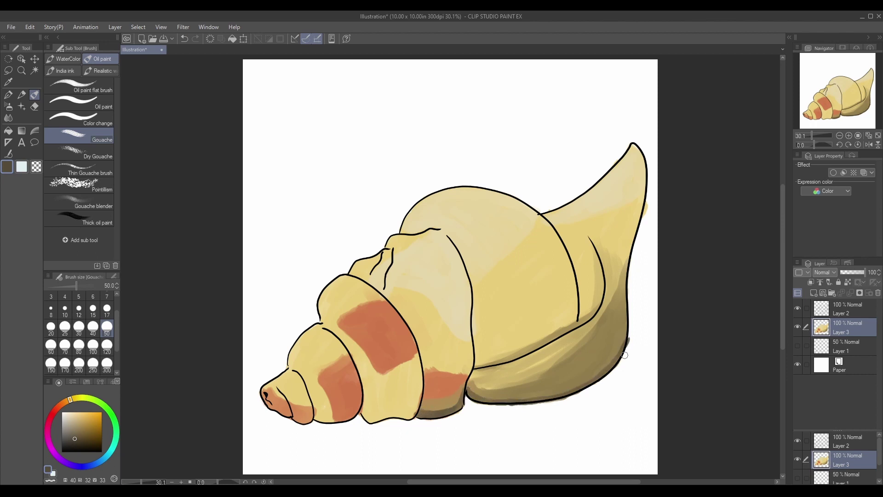
# Try softening the orange patch, the pale highlights and the lower lip's shadow with the Blend tool, raising the brush size to 120
pyautogui.moveTo(528, 407); pyautogui.dragTo(556, 401)
pyautogui.click(8, 118)
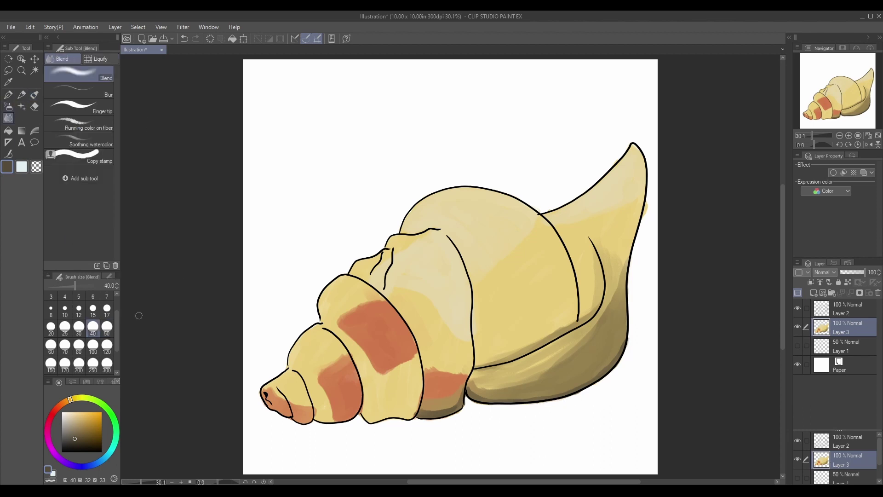
pyautogui.moveTo(372, 360)
pyautogui.mouseDown()
pyautogui.moveTo(394, 370)
pyautogui.moveTo(352, 340)
pyautogui.moveTo(382, 295)
pyautogui.moveTo(389, 367)
pyautogui.moveTo(396, 349)
pyautogui.moveTo(368, 322)
pyautogui.moveTo(395, 276)
pyautogui.moveTo(405, 290)
pyautogui.mouseUp()
pyautogui.click(107, 345)
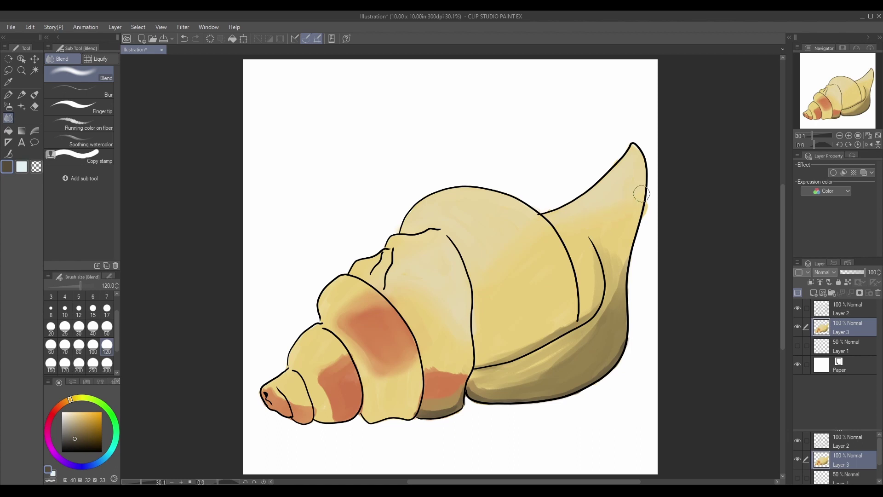
pyautogui.moveTo(600, 240)
pyautogui.mouseDown()
pyautogui.moveTo(588, 300)
pyautogui.moveTo(541, 338)
pyautogui.moveTo(485, 360)
pyautogui.mouseUp()
pyautogui.moveTo(615, 242)
pyautogui.mouseDown()
pyautogui.moveTo(626, 269)
pyautogui.moveTo(606, 317)
pyautogui.moveTo(557, 371)
pyautogui.moveTo(476, 381)
pyautogui.moveTo(572, 346)
pyautogui.moveTo(632, 239)
pyautogui.moveTo(623, 336)
pyautogui.moveTo(599, 369)
pyautogui.moveTo(548, 392)
pyautogui.moveTo(495, 394)
pyautogui.moveTo(610, 365)
pyautogui.mouseUp()
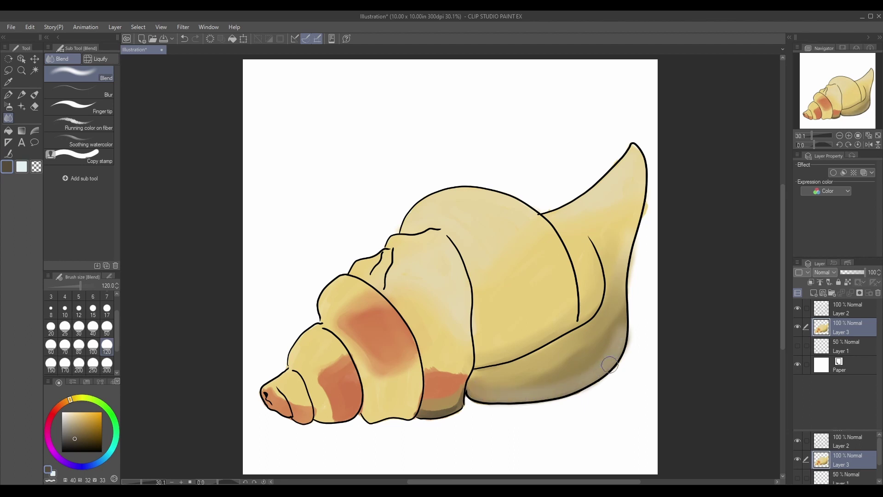
# Try blending the lower lip's shadow at brush sizes 120 and 50, and undo the Blend strokes
pyautogui.press('.')
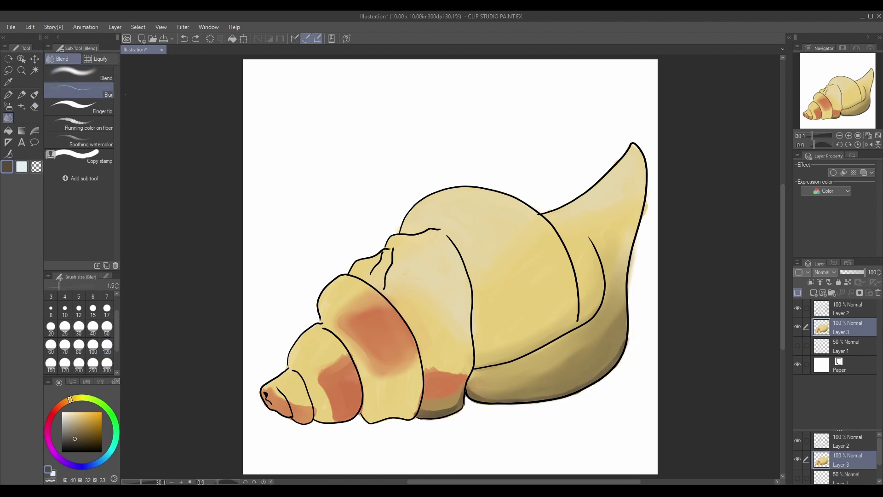
pyautogui.click(108, 77)
pyautogui.keyDown('alt'); pyautogui.click(581, 358); pyautogui.keyUp('alt')
pyautogui.moveTo(470, 386)
pyautogui.mouseDown()
pyautogui.moveTo(522, 397)
pyautogui.moveTo(600, 371)
pyautogui.moveTo(625, 330)
pyautogui.mouseUp()
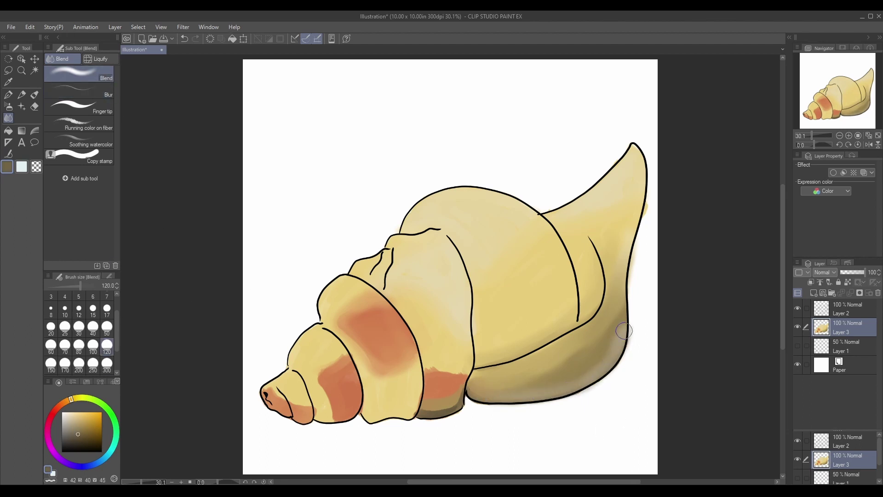
pyautogui.hotkey('ctrl', 'z')
pyautogui.click(106, 328)
pyautogui.moveTo(467, 387)
pyautogui.mouseDown()
pyautogui.moveTo(510, 400)
pyautogui.moveTo(554, 397)
pyautogui.moveTo(630, 342)
pyautogui.moveTo(631, 365)
pyautogui.mouseUp()
pyautogui.hotkey('ctrl', 'z')
pyautogui.hotkey('ctrl', 'z')
pyautogui.hotkey('ctrl', 'z')
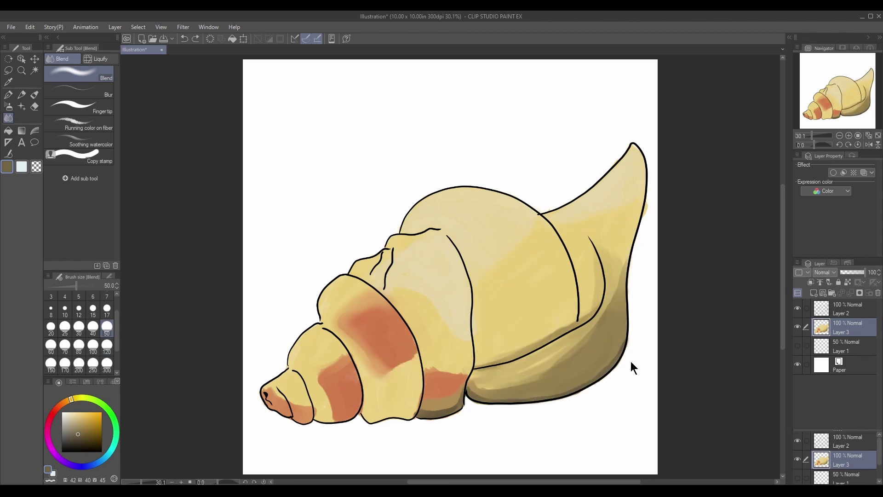
# Soften the edges of the orange patches on all the whorls with the Gouache blender at brush size 80
pyautogui.click(35, 94)
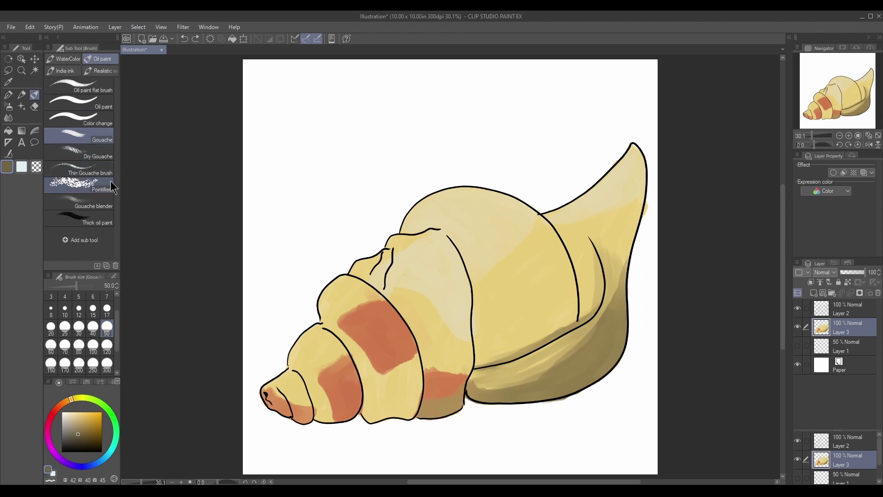
pyautogui.click(92, 204)
pyautogui.moveTo(344, 315)
pyautogui.mouseDown()
pyautogui.moveTo(381, 370)
pyautogui.moveTo(399, 370)
pyautogui.moveTo(416, 351)
pyautogui.mouseUp()
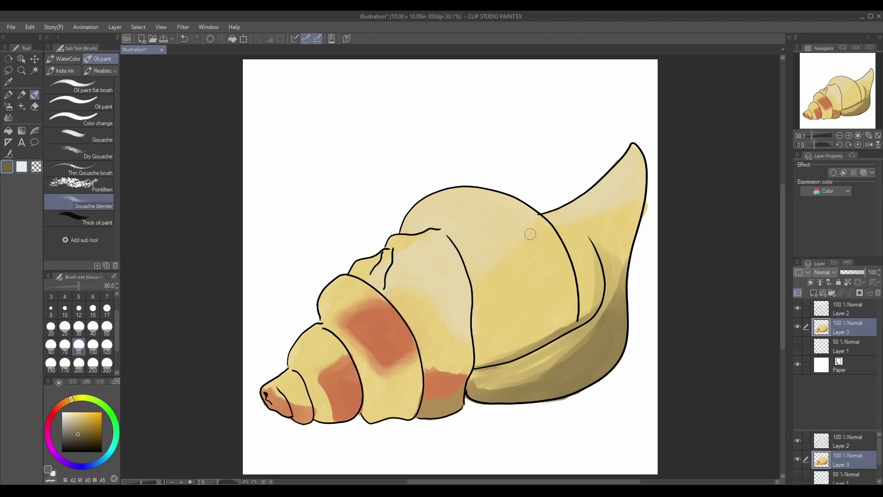
pyautogui.moveTo(345, 388)
pyautogui.mouseDown()
pyautogui.moveTo(329, 369)
pyautogui.moveTo(318, 379)
pyautogui.moveTo(327, 402)
pyautogui.moveTo(324, 385)
pyautogui.moveTo(309, 380)
pyautogui.moveTo(286, 404)
pyautogui.moveTo(298, 402)
pyautogui.moveTo(275, 390)
pyautogui.mouseUp()
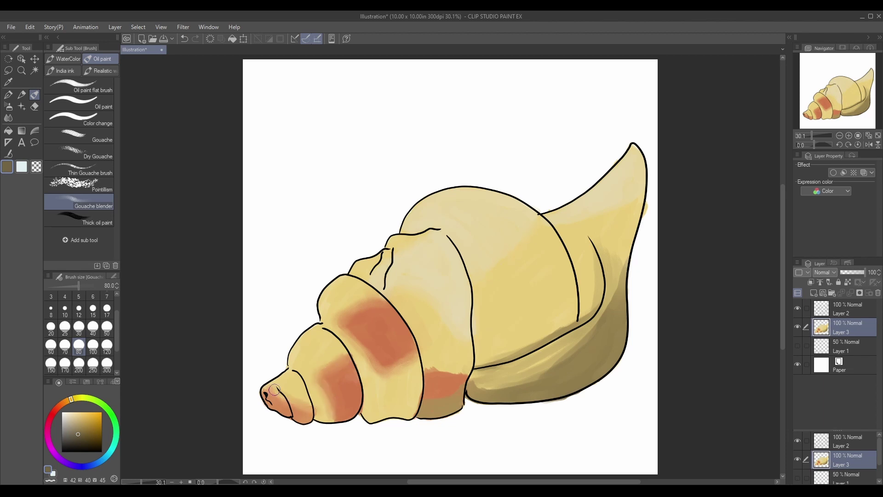
pyautogui.moveTo(443, 373)
pyautogui.mouseDown()
pyautogui.moveTo(435, 350)
pyautogui.moveTo(448, 399)
pyautogui.moveTo(423, 398)
pyautogui.moveTo(507, 386)
pyautogui.mouseUp()
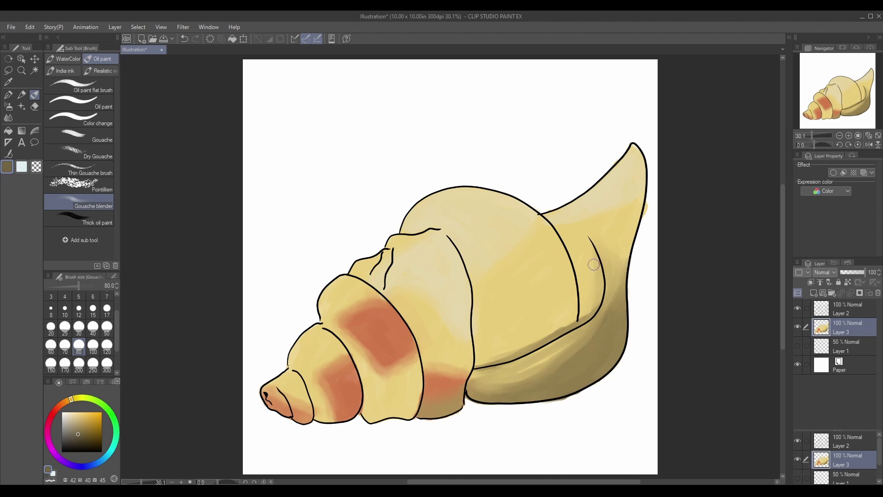
# Smooth the shadow along the shell's opening and across the lower flared lip with the Gouache blender at size 80
pyautogui.moveTo(536, 337); pyautogui.dragTo(595, 306)
pyautogui.moveTo(479, 377); pyautogui.dragTo(573, 339)
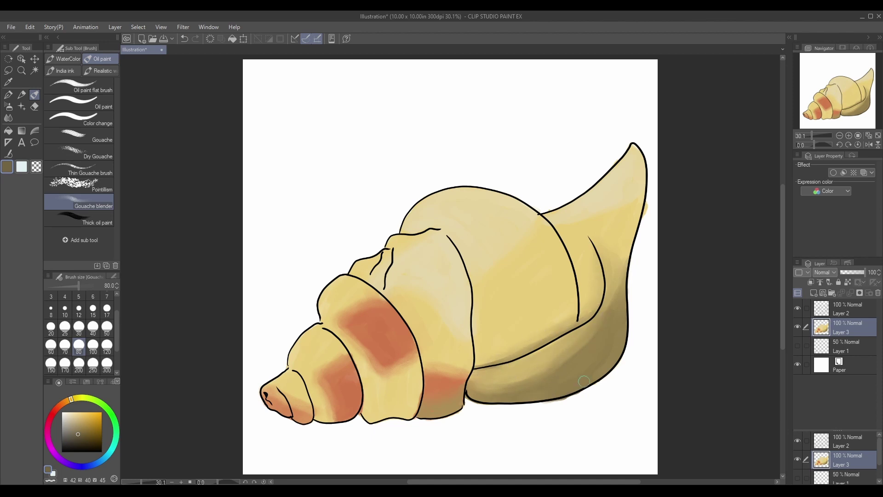
pyautogui.moveTo(584, 381); pyautogui.dragTo(625, 347)
pyautogui.moveTo(528, 409)
pyautogui.mouseDown()
pyautogui.moveTo(584, 392)
pyautogui.moveTo(642, 319)
pyautogui.mouseUp()
# Try darkening the lip's lower edge with gouache in H 42, S 48, V 31, blend it, and undo these strokes
pyautogui.keyDown('alt'); pyautogui.click(571, 382); pyautogui.keyUp('alt')
pyautogui.click(100, 138)
pyautogui.moveTo(519, 399); pyautogui.dragTo(595, 378)
pyautogui.hotkey('ctrl', 'z')
pyautogui.click(81, 439)
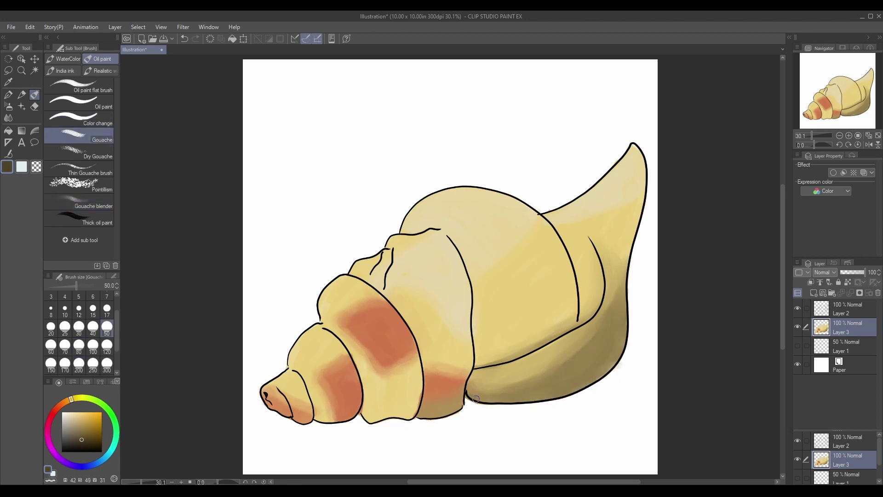
pyautogui.moveTo(476, 398)
pyautogui.mouseDown()
pyautogui.moveTo(575, 391)
pyautogui.moveTo(628, 325)
pyautogui.moveTo(625, 293)
pyautogui.moveTo(603, 371)
pyautogui.moveTo(632, 314)
pyautogui.mouseUp()
pyautogui.click(87, 203)
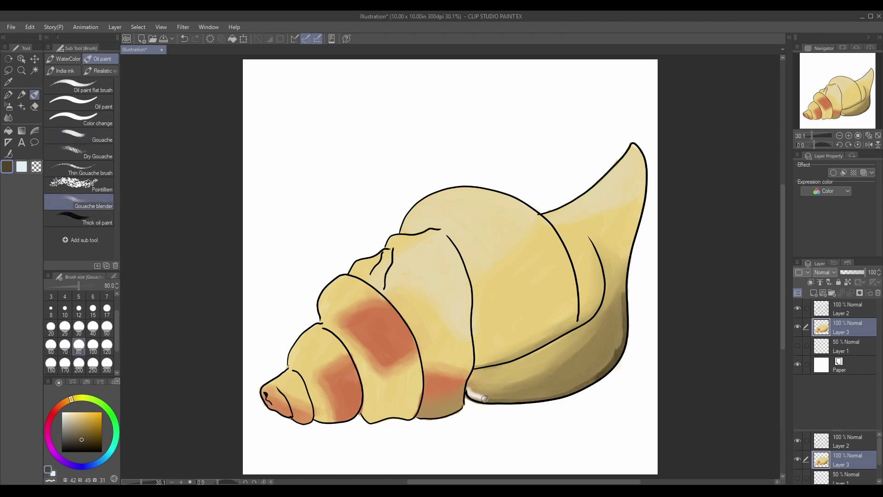
pyautogui.moveTo(531, 400)
pyautogui.mouseDown()
pyautogui.moveTo(601, 377)
pyautogui.moveTo(624, 351)
pyautogui.moveTo(625, 318)
pyautogui.mouseUp()
pyautogui.hotkey('ctrl', 'z')
pyautogui.hotkey('ctrl', 'z')
pyautogui.hotkey('ctrl', 'z')
pyautogui.hotkey('ctrl', 'z')
pyautogui.hotkey('ctrl', 'z')
# Paint a darker, redder brown gouache shadow along the underside of the flared lip
pyautogui.moveTo(549, 401)
pyautogui.mouseDown()
pyautogui.moveTo(600, 386)
pyautogui.moveTo(551, 411)
pyautogui.mouseUp()
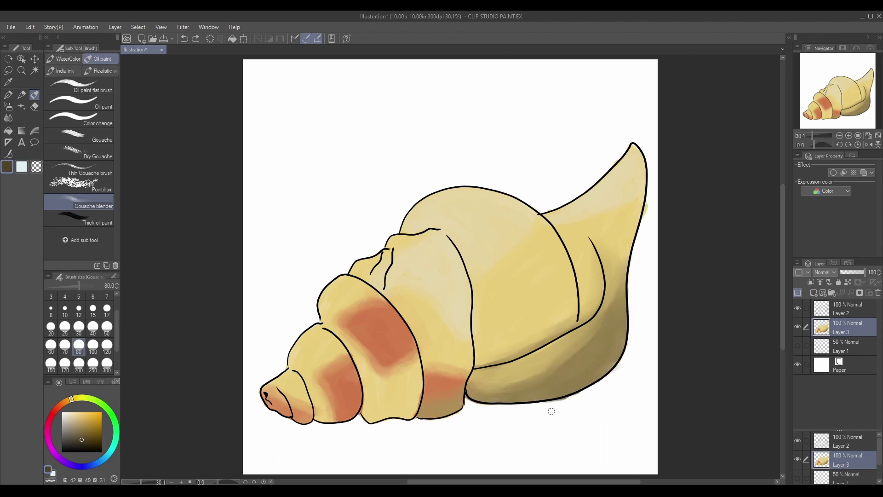
pyautogui.click(79, 135)
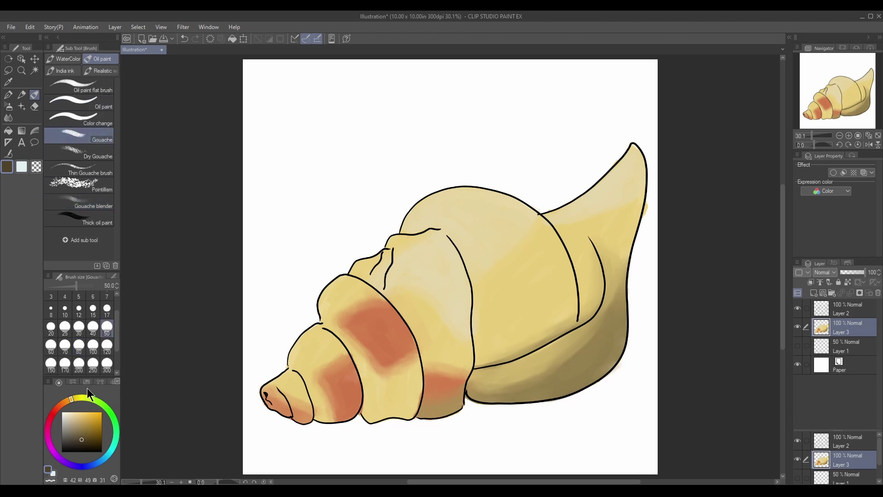
pyautogui.click(84, 443)
pyautogui.click(59, 402)
pyautogui.moveTo(469, 392)
pyautogui.mouseDown()
pyautogui.moveTo(556, 391)
pyautogui.moveTo(614, 358)
pyautogui.moveTo(619, 285)
pyautogui.moveTo(614, 350)
pyautogui.moveTo(586, 383)
pyautogui.moveTo(491, 396)
pyautogui.moveTo(470, 384)
pyautogui.mouseUp()
# Blend the dark edge shadow into the lip using sampled browns H 43, S 48, V 63 and H 36, S 51, V 45 plus the Gouache blender
pyautogui.keyDown('alt'); pyautogui.click(544, 356); pyautogui.keyUp('alt')
pyautogui.click(106, 327)
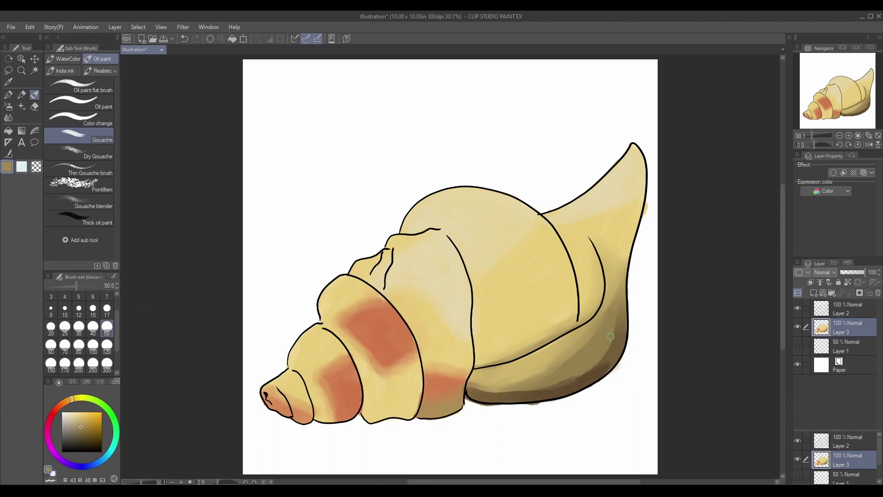
pyautogui.moveTo(534, 409)
pyautogui.mouseDown()
pyautogui.moveTo(559, 427)
pyautogui.moveTo(512, 420)
pyautogui.moveTo(540, 407)
pyautogui.mouseUp()
pyautogui.moveTo(466, 400)
pyautogui.mouseDown()
pyautogui.moveTo(505, 407)
pyautogui.moveTo(482, 400)
pyautogui.moveTo(529, 391)
pyautogui.moveTo(476, 391)
pyautogui.moveTo(552, 385)
pyautogui.moveTo(616, 357)
pyautogui.mouseUp()
pyautogui.keyDown('alt'); pyautogui.click(499, 396); pyautogui.keyUp('alt')
pyautogui.click(92, 309)
pyautogui.hotkey('ctrl', 'z')
pyautogui.click(96, 202)
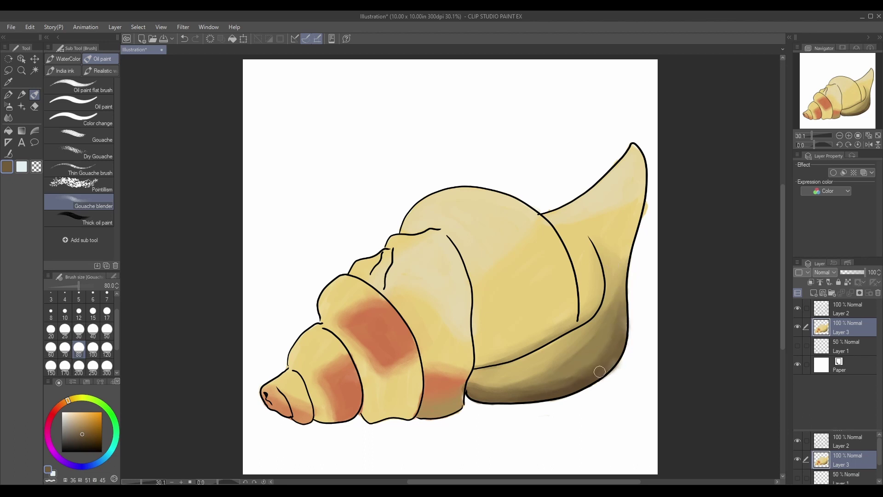